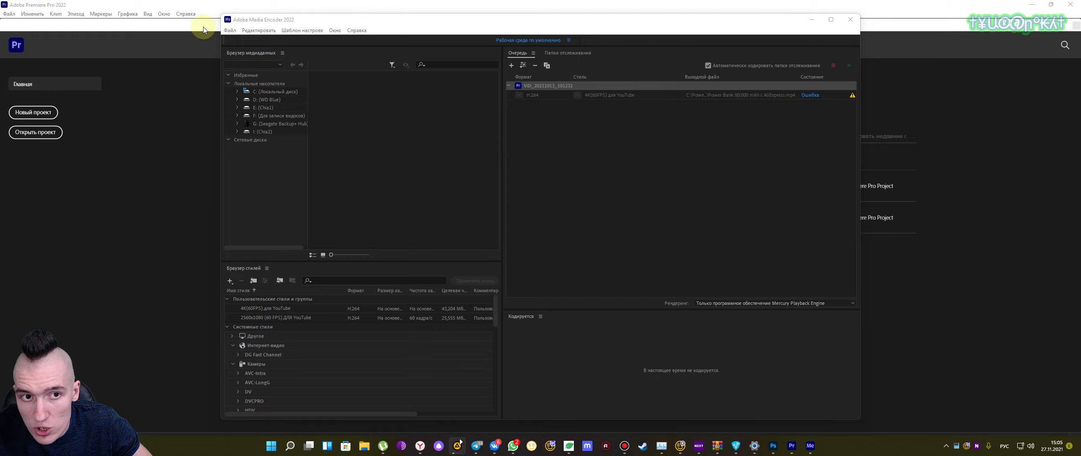
Drag the Media Encoder window to the right to uncover the Premiere window behind it
left_click_drag(330, 22, 428, 25)
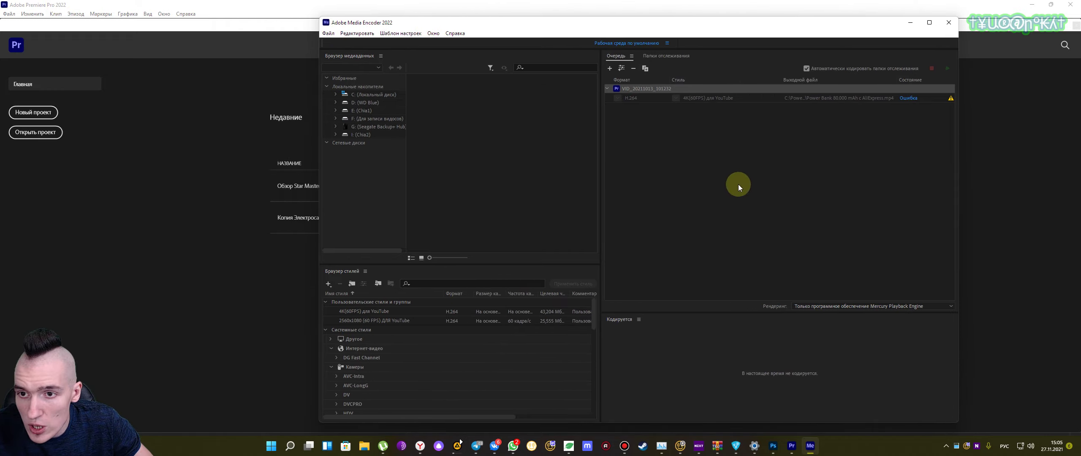
Bring Premiere to the front and close its Preferences dialog showing the Memory settings
left_click(219, 6)
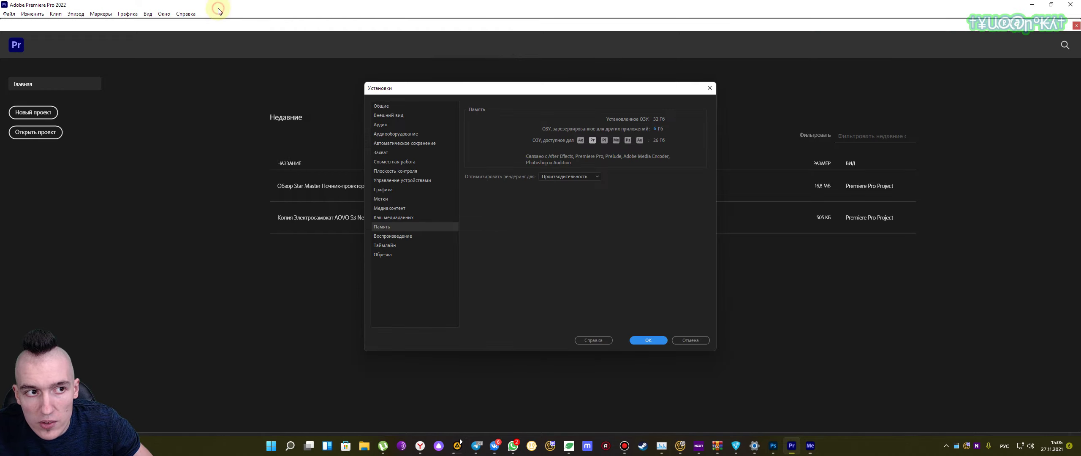
left_click(709, 88)
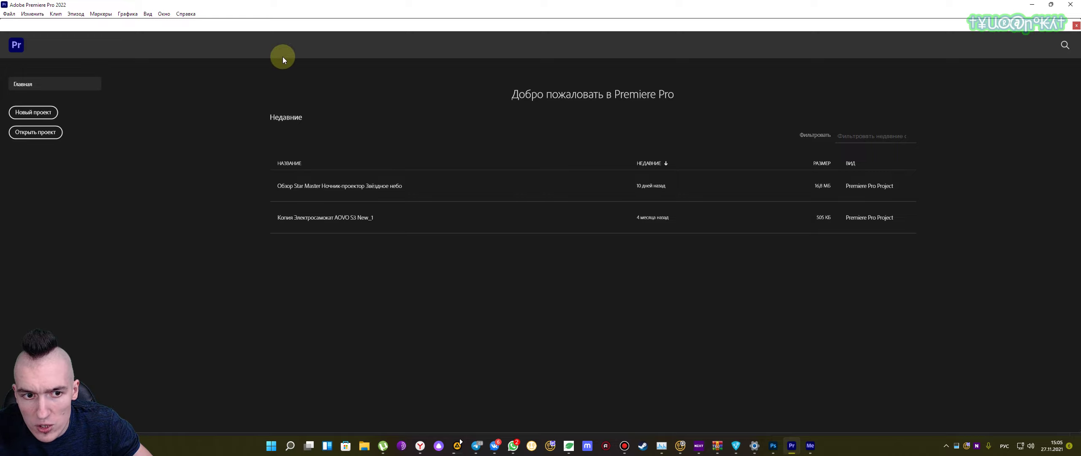
left_click(33, 14)
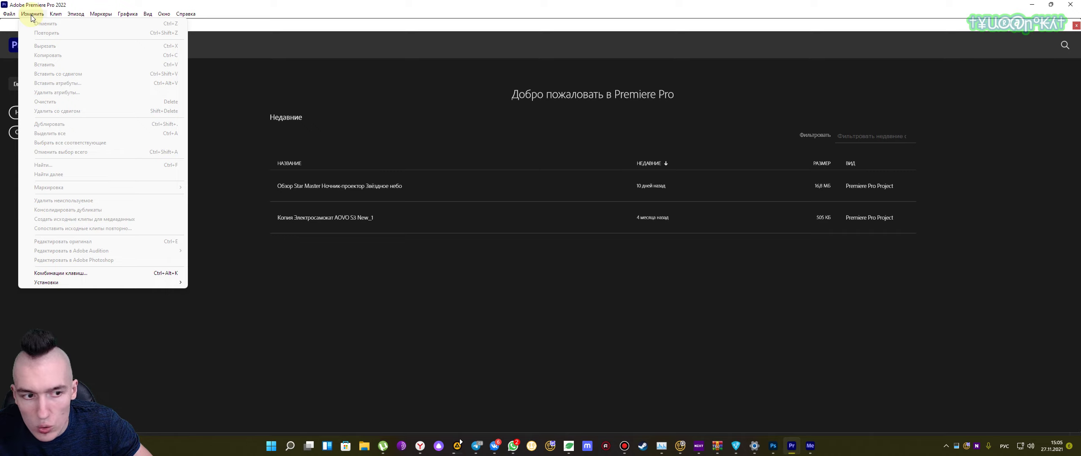
Reopen Edit > Preferences > Memory, showing 32 GB installed and 6 GB reserved
mouse_move(96, 285)
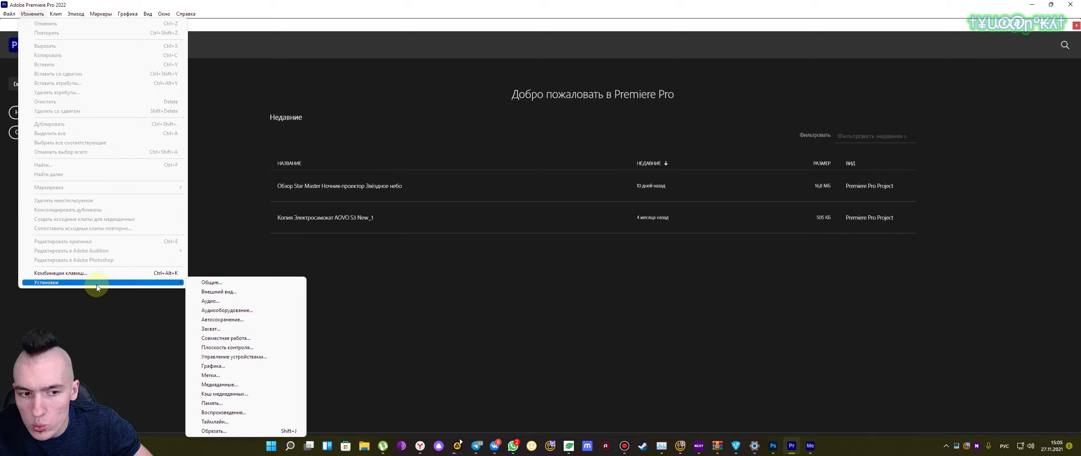
left_click(256, 404)
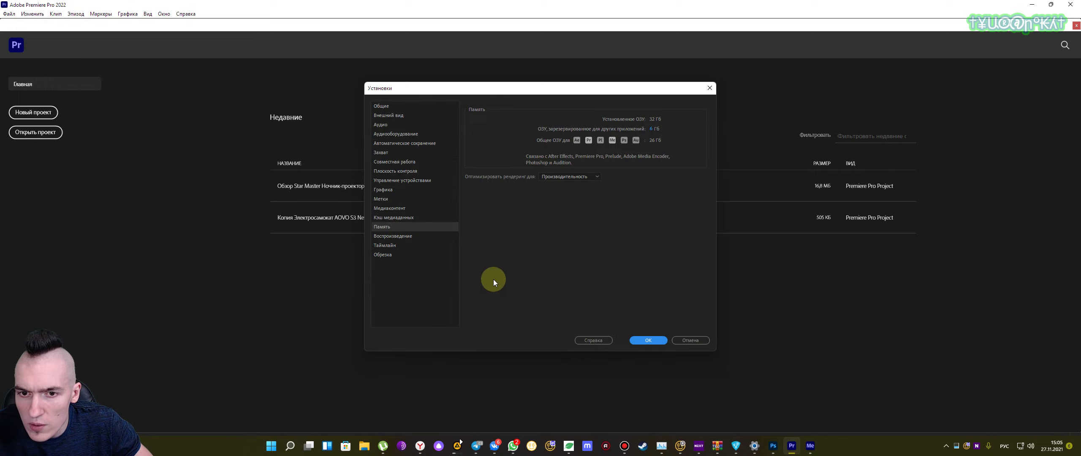
Lower 'RAM reserved for other applications' from 6 GB to 3 GB, giving Adobe apps 29 GB
left_click_drag(524, 93, 528, 112)
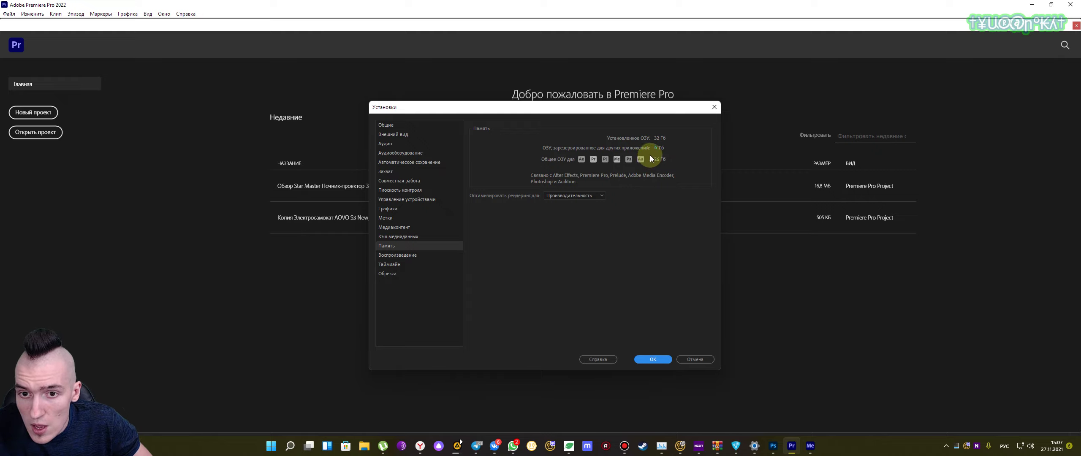
left_click_drag(655, 148, 646, 149)
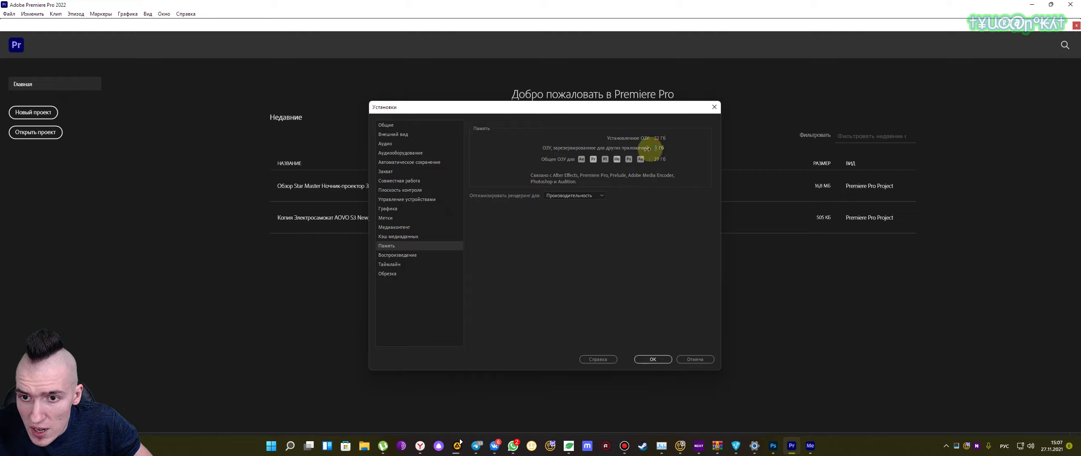
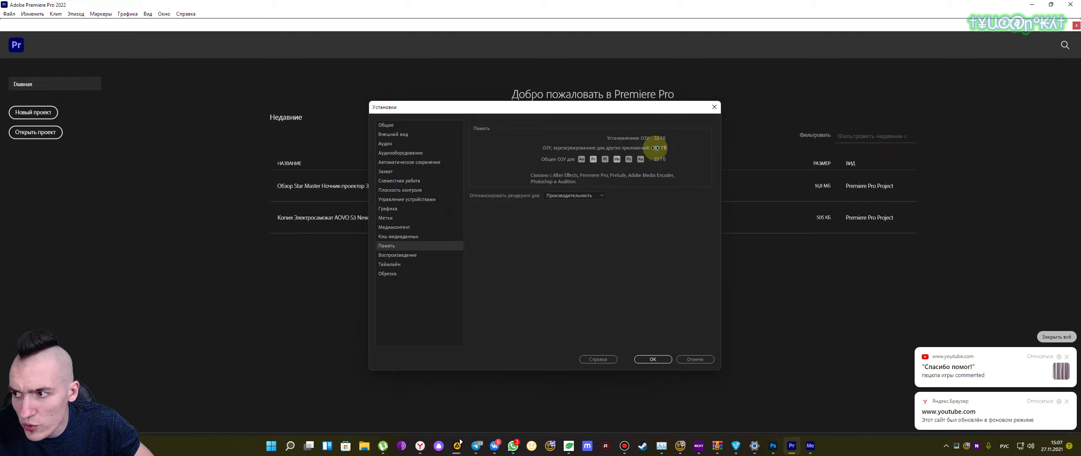
In Premiere Pro's Memory preferences, reserve 13 GB for other applications, leaving 19 GB for Adobe apps, and save
left_click_drag(655, 148, 654, 149)
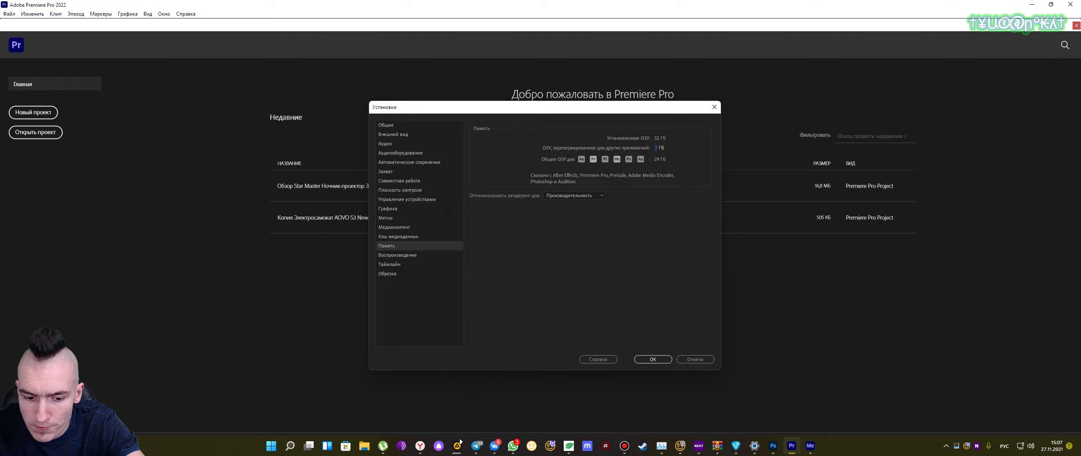
left_click(879, 260)
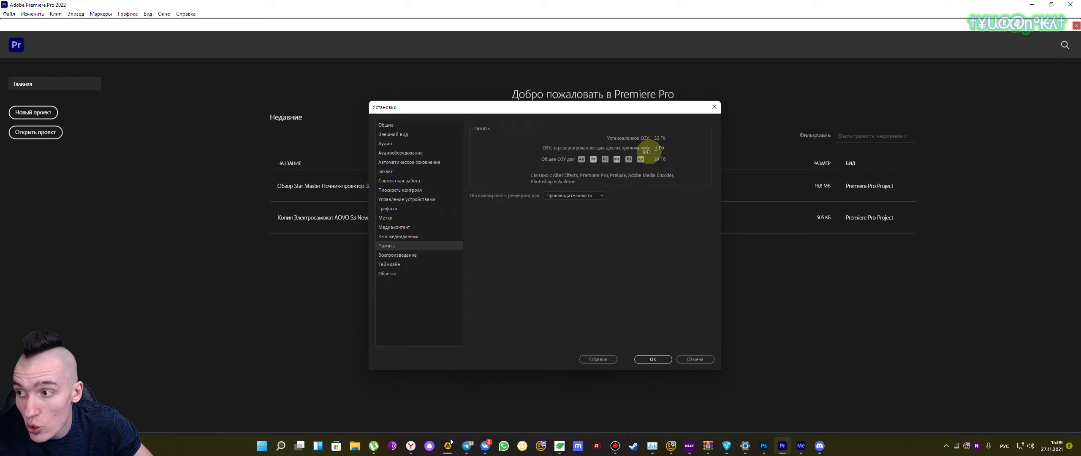
left_click_drag(652, 144, 671, 152)
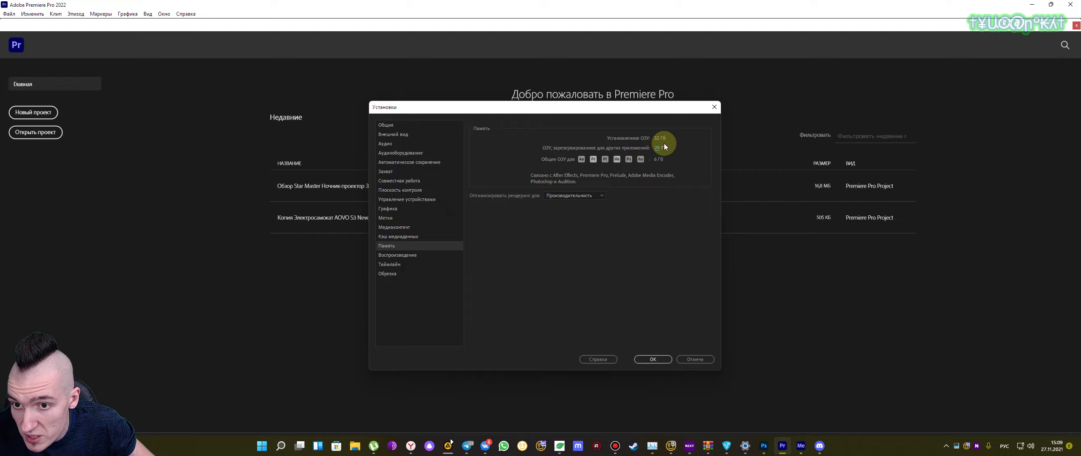
left_click_drag(655, 149, 654, 149)
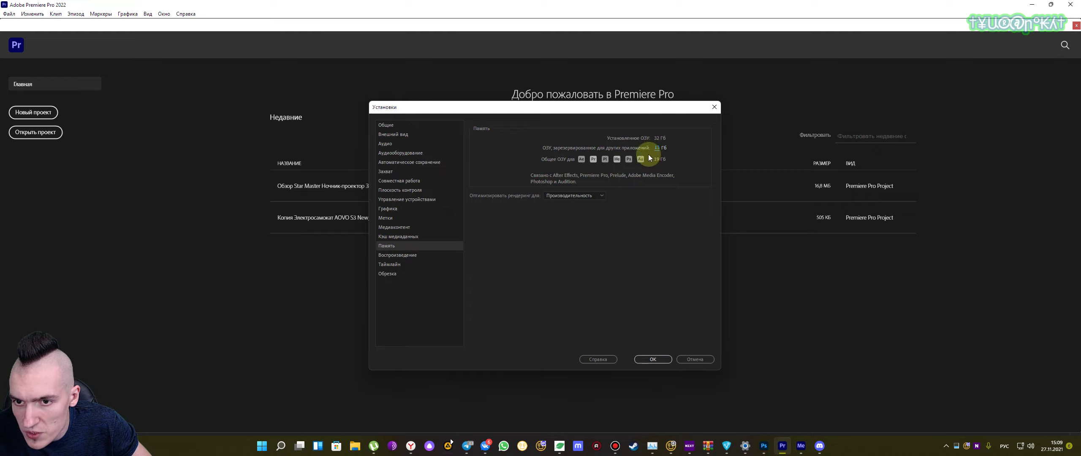
left_click(661, 360)
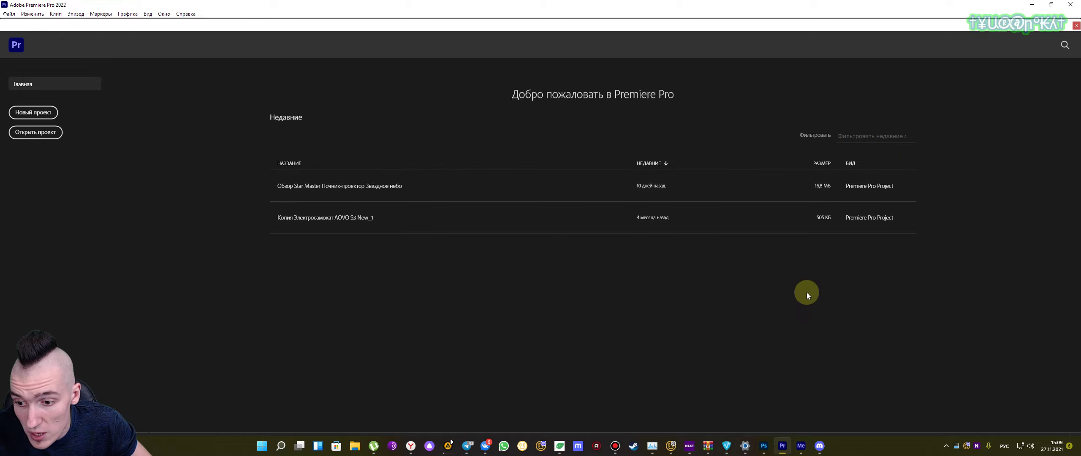
left_click(801, 447)
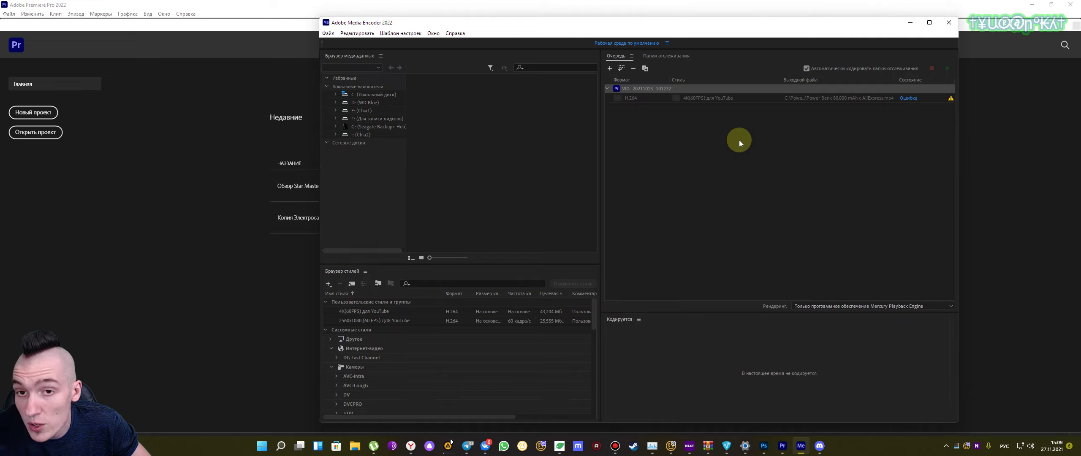
Open Media Encoder's Preferences from the Edit menu
left_click(325, 35)
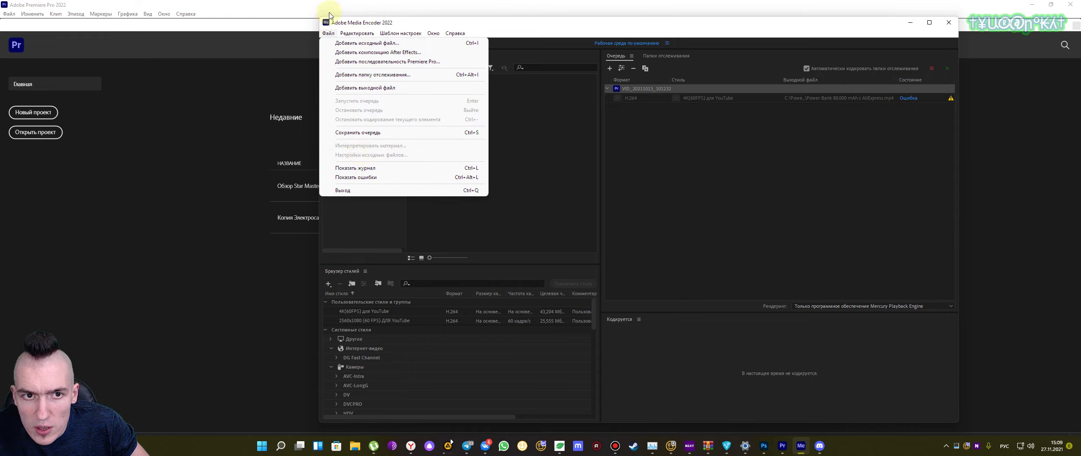
left_click(391, 178)
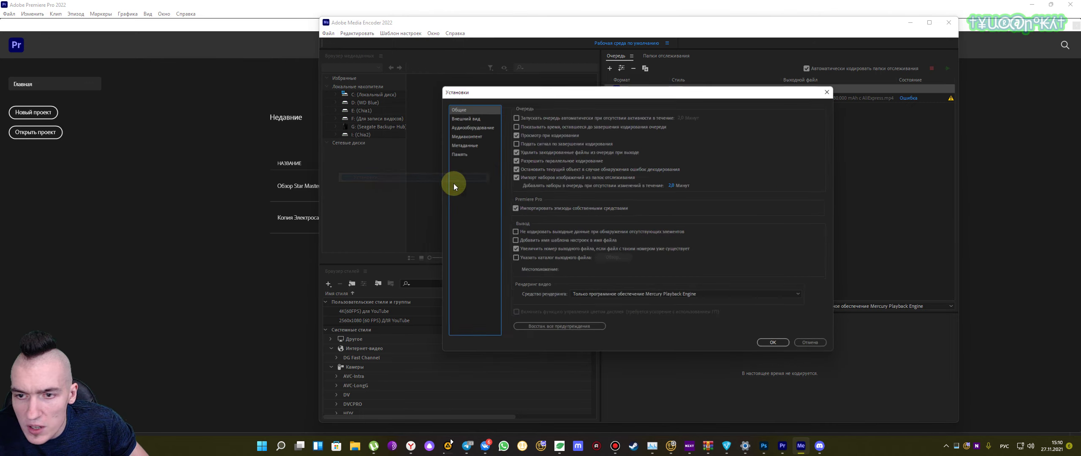
Check the Memory settings by scrubbing RAM reserved for other applications toward 13 GB, then cancel
left_click(464, 154)
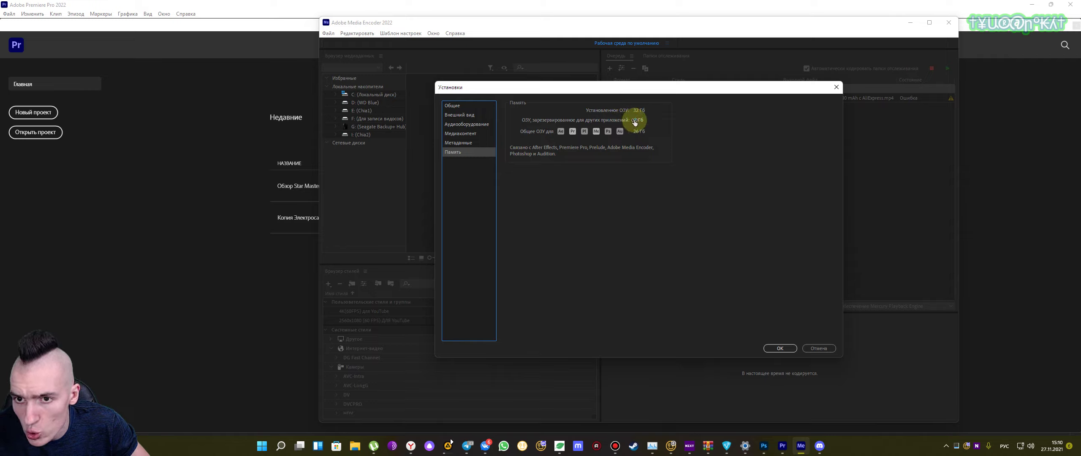
left_click_drag(634, 119, 637, 120)
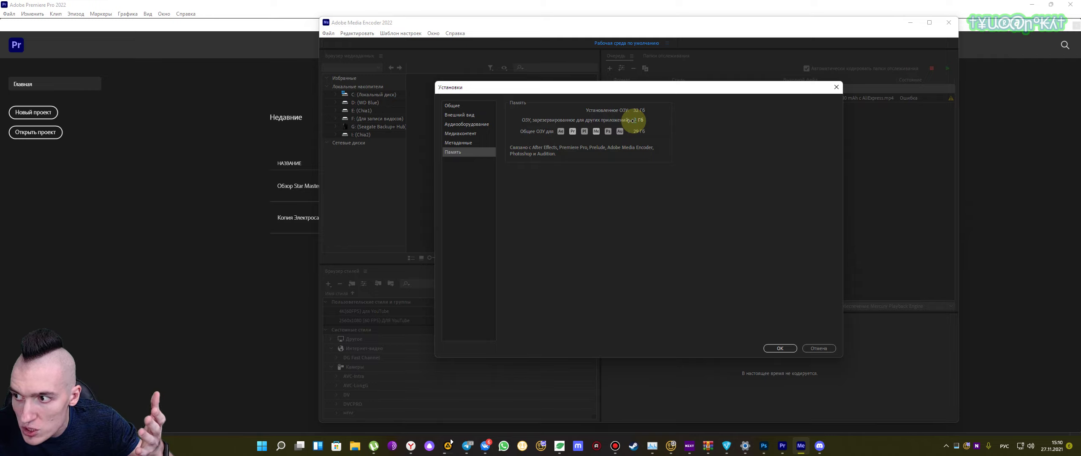
left_click_drag(631, 120, 608, 138)
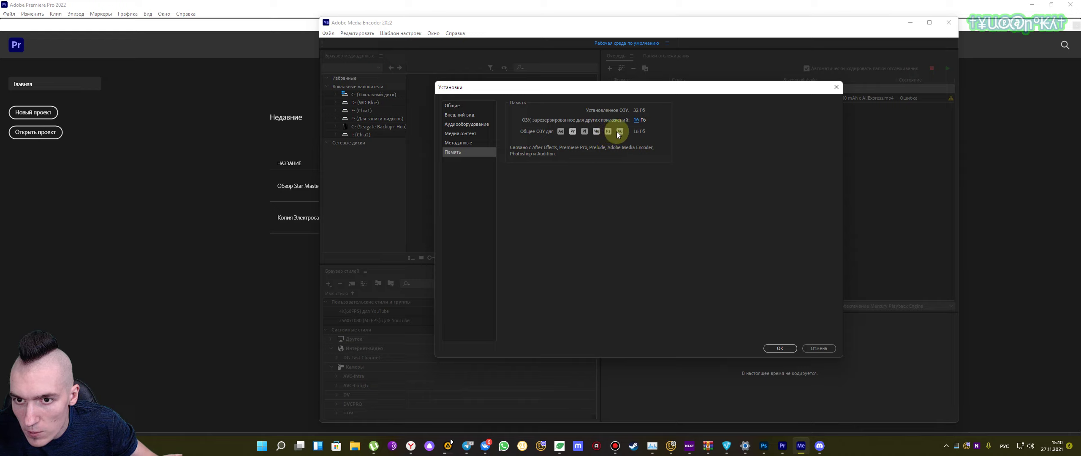
left_click(828, 348)
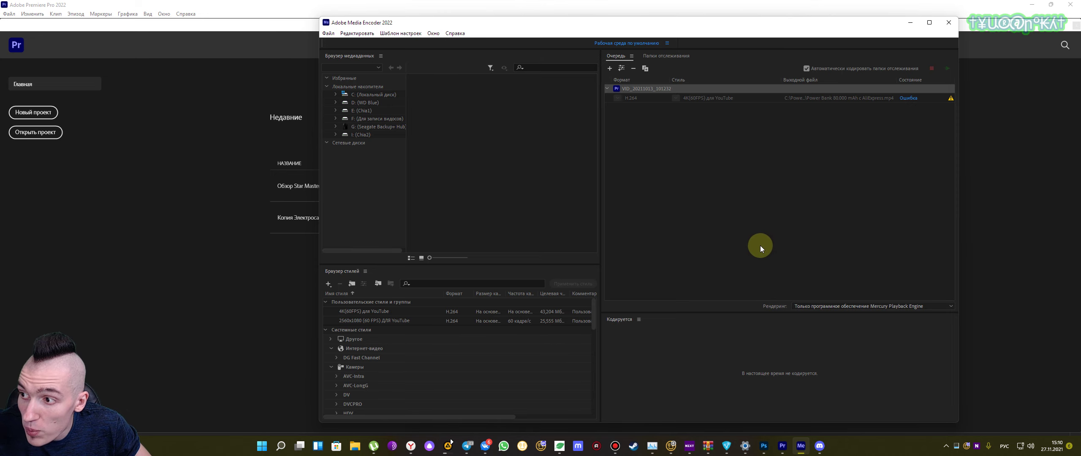
left_click(764, 446)
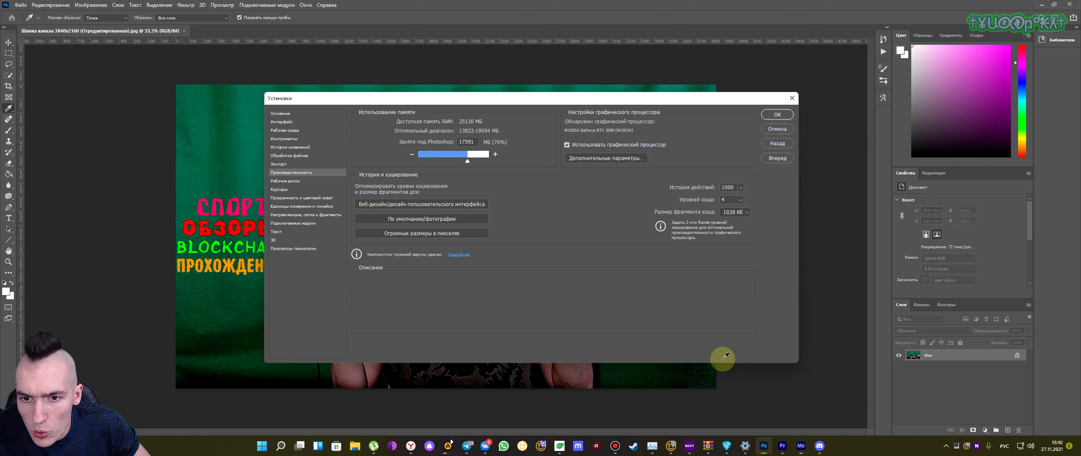
left_click(792, 98)
key("c")
left_click(50, 5)
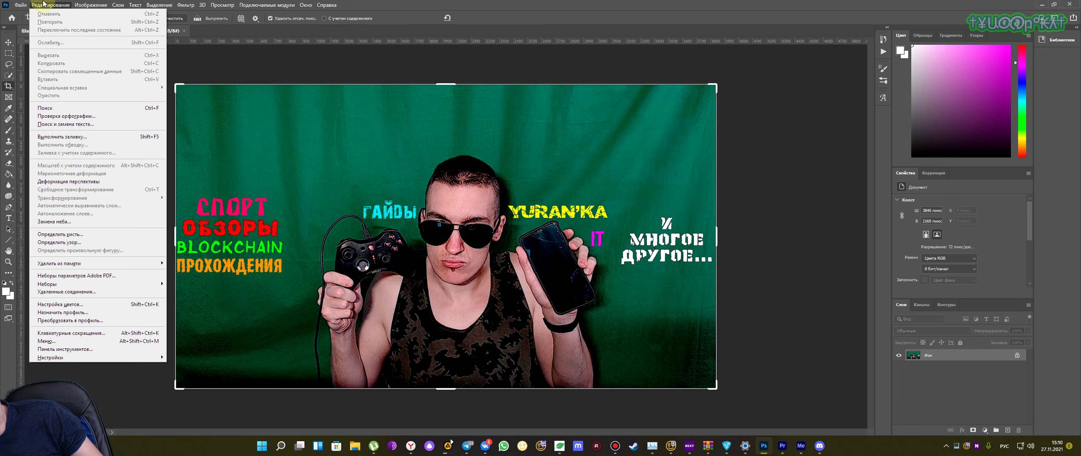
mouse_move(127, 357)
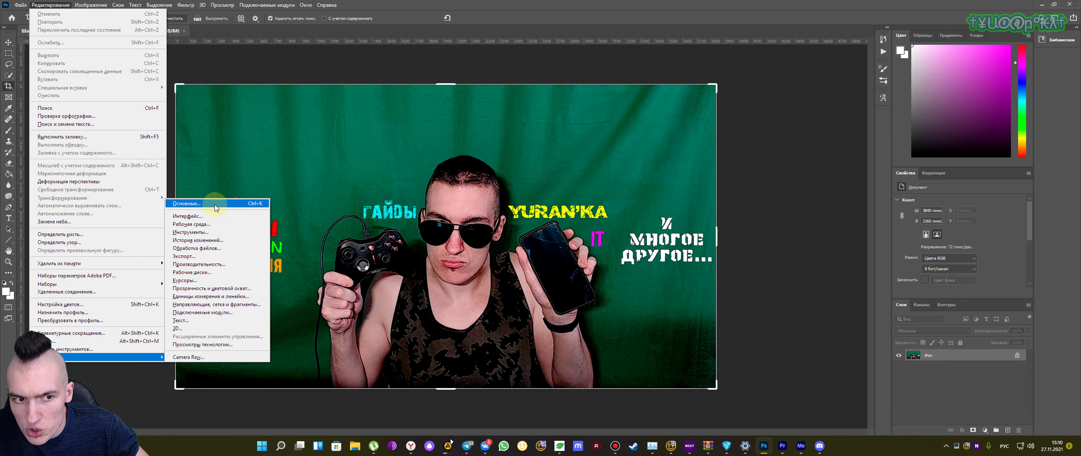
key("Escape")
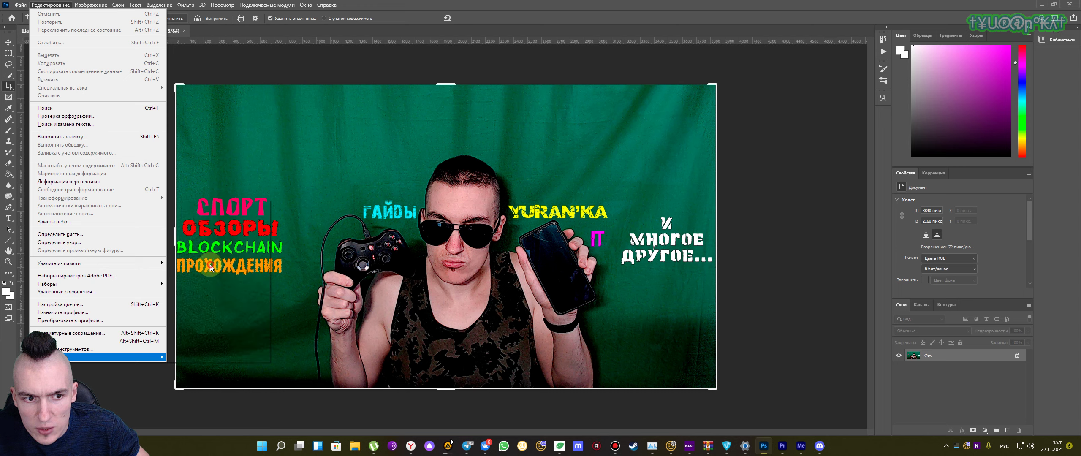
key("Escape")
key("ctrl+k")
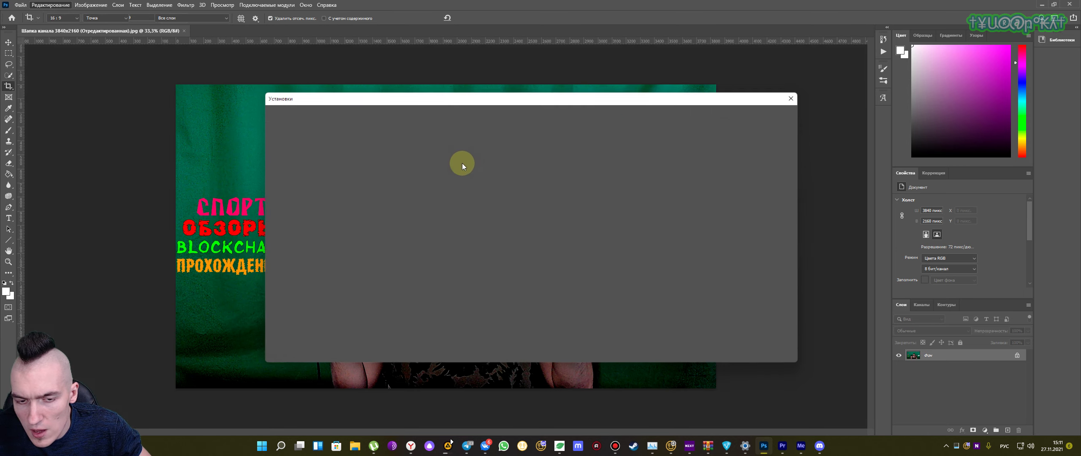
left_click_drag(472, 102, 538, 111)
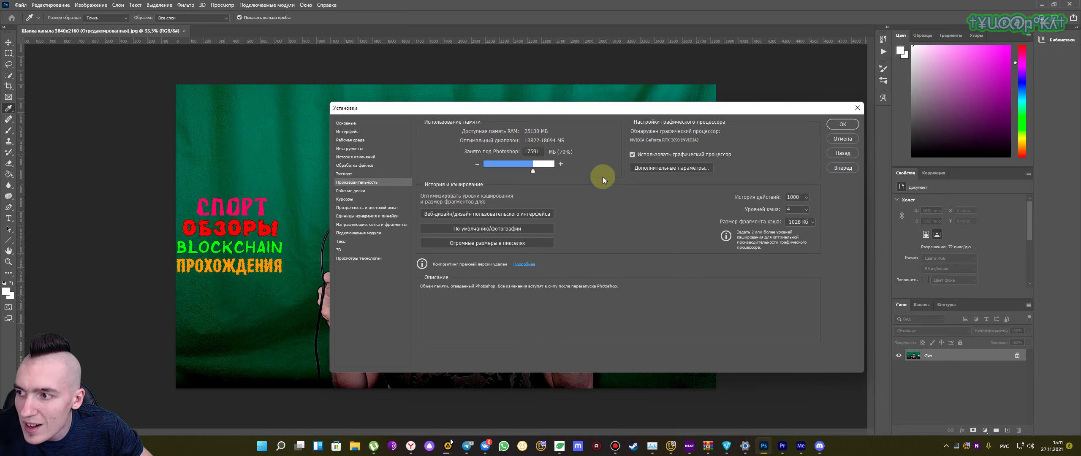
mouse_move(595, 179)
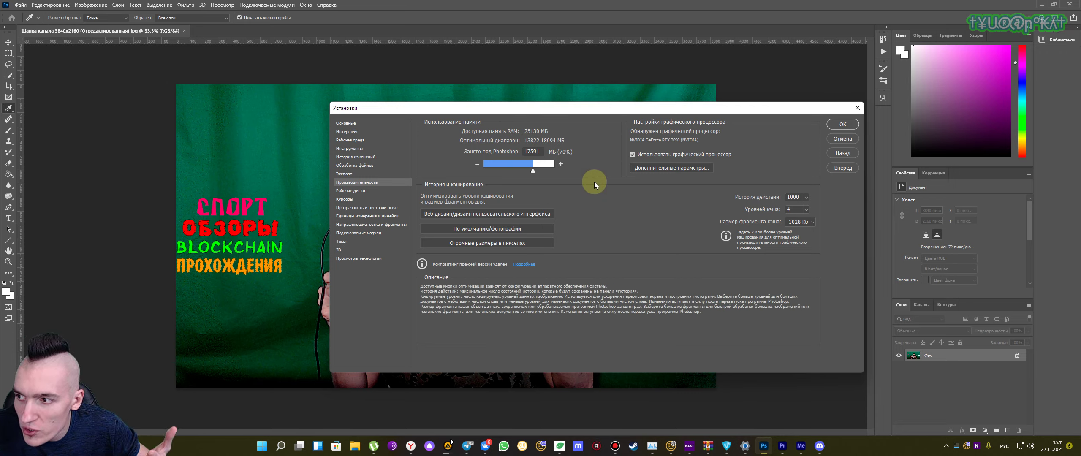
mouse_move(588, 166)
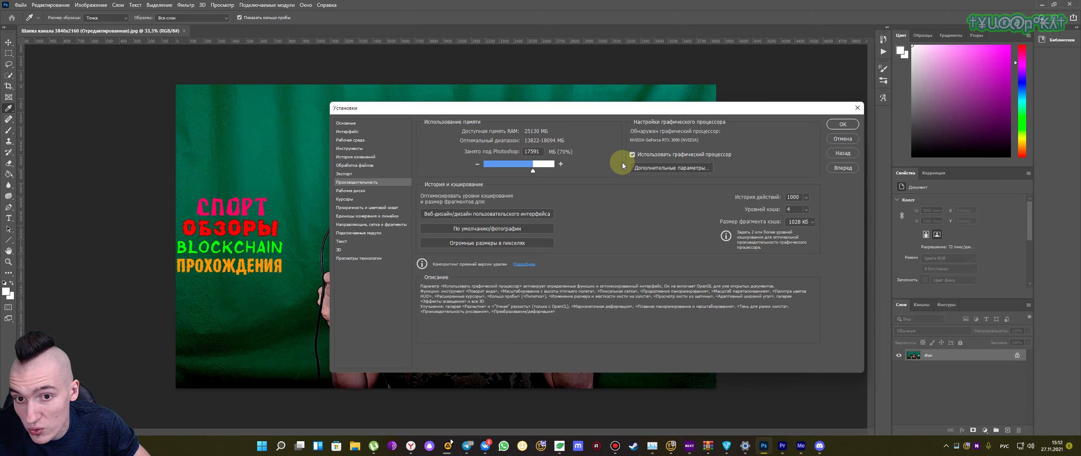
Set Photoshop's Memory Usage to 10082 MB (40%) and save the Performance preferences
left_click_drag(532, 171, 523, 170)
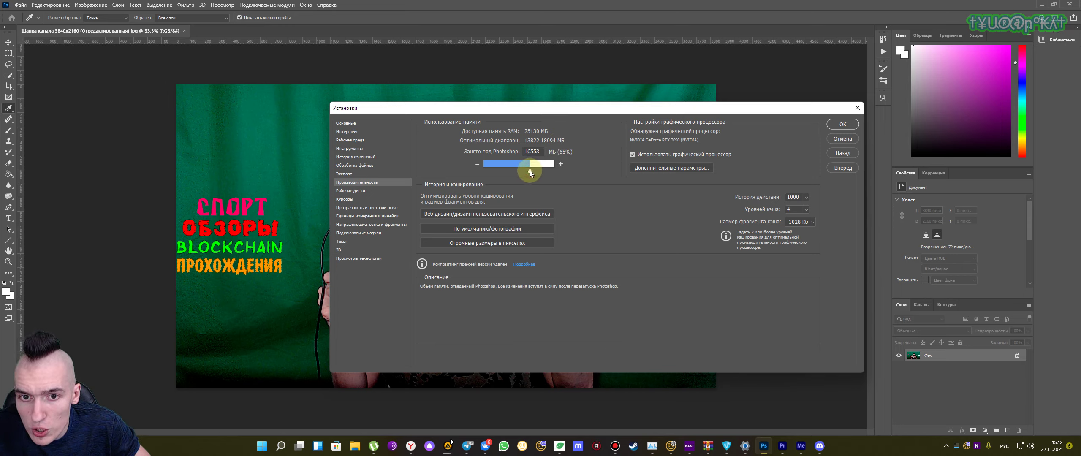
left_click_drag(523, 170, 484, 169)
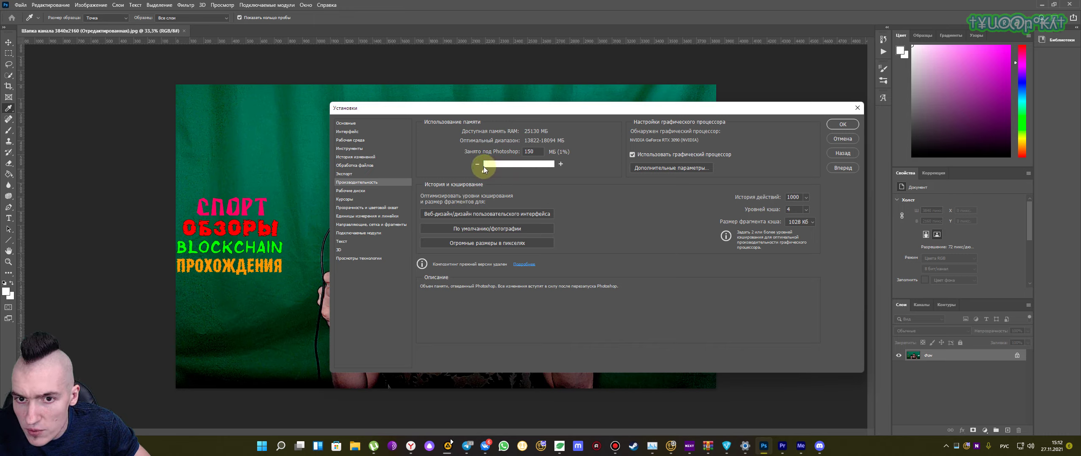
left_click_drag(483, 169, 562, 171)
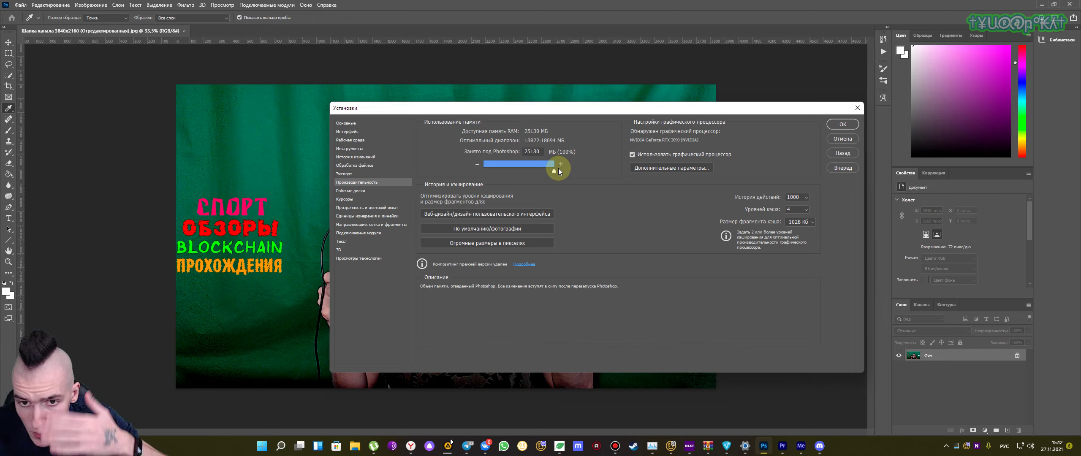
left_click_drag(558, 169, 516, 169)
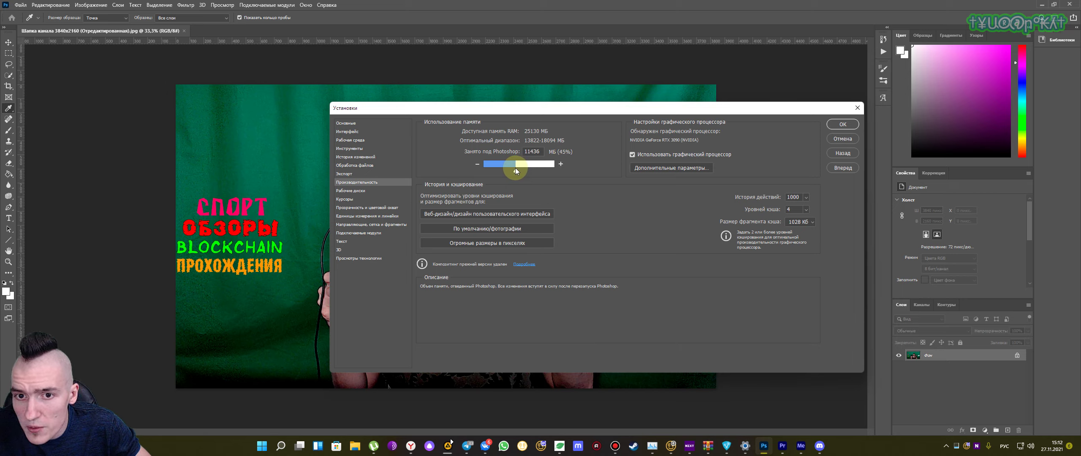
left_click_drag(517, 169, 511, 169)
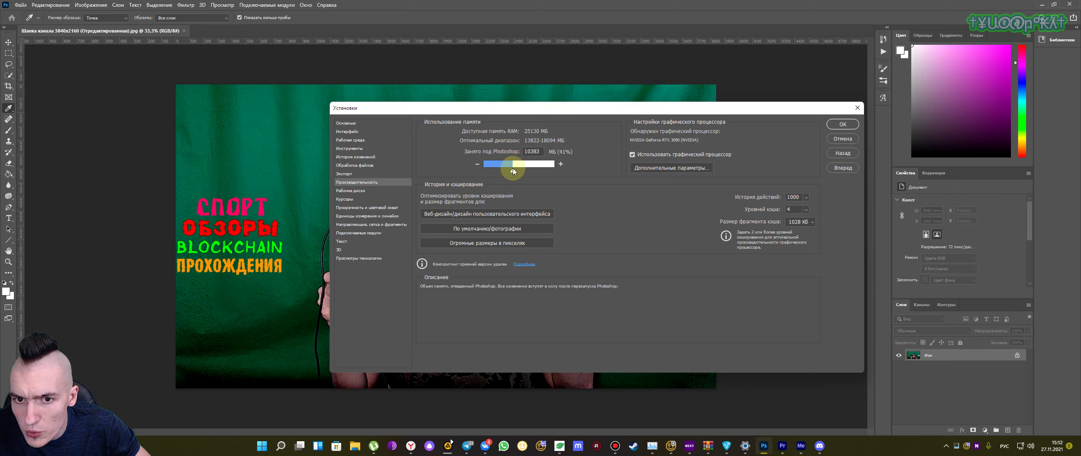
left_click(544, 151)
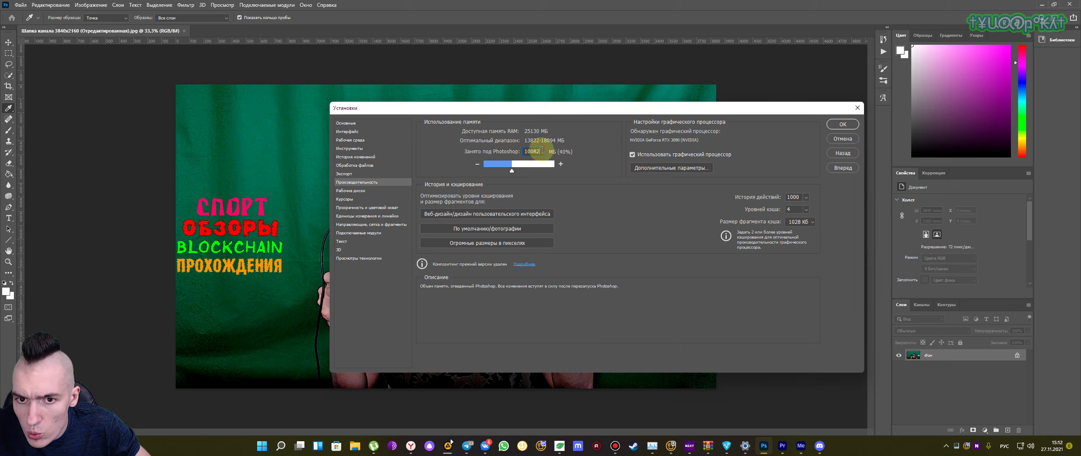
left_click(844, 125)
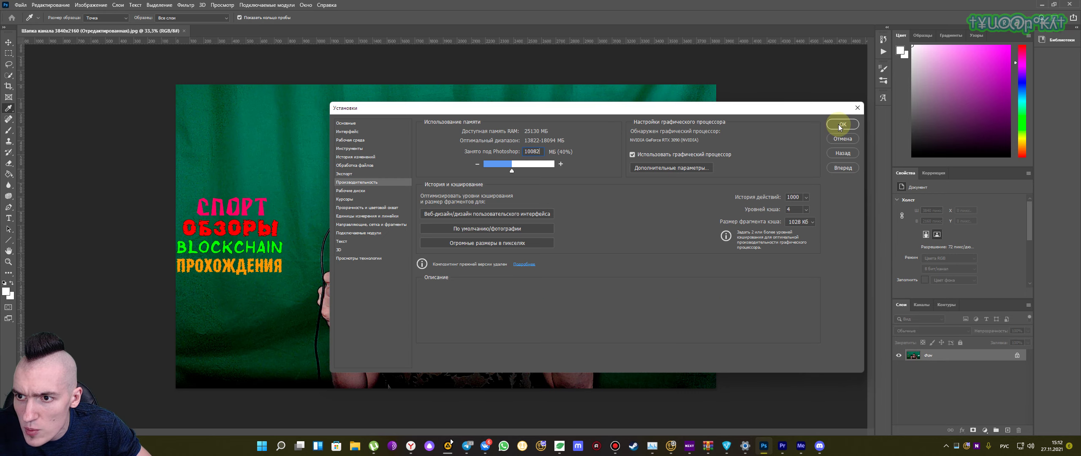
key("c")
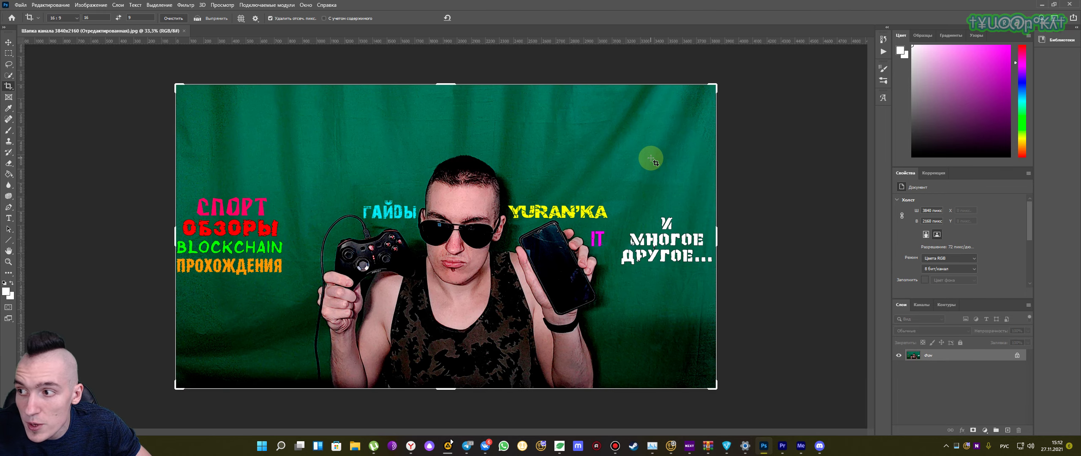